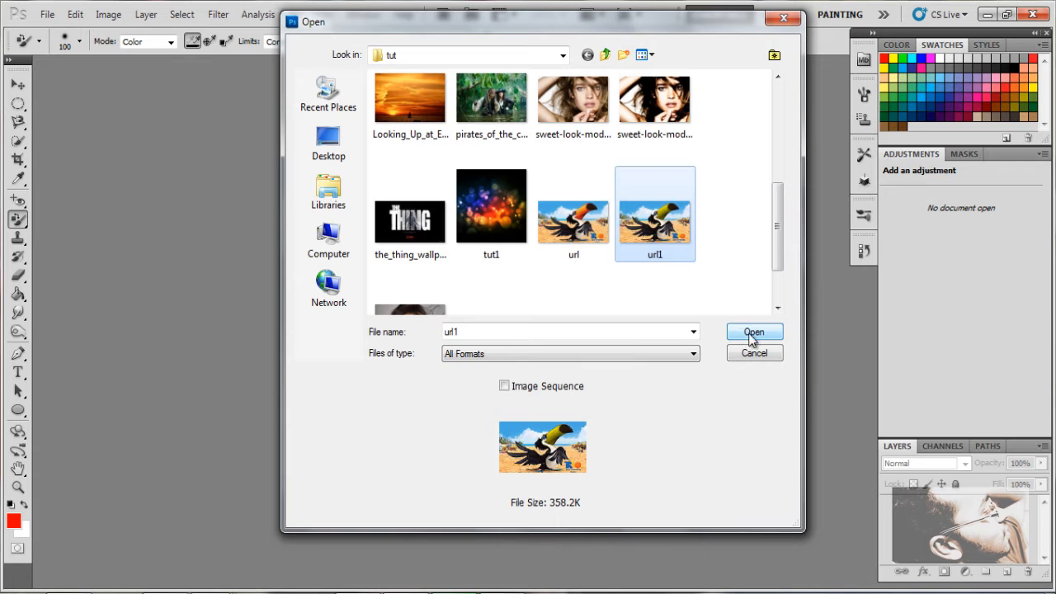
Open the url1 image and set the foreground color to pure red (ff0000)
{"action": "double_click", "coordinate": [675, 254]}
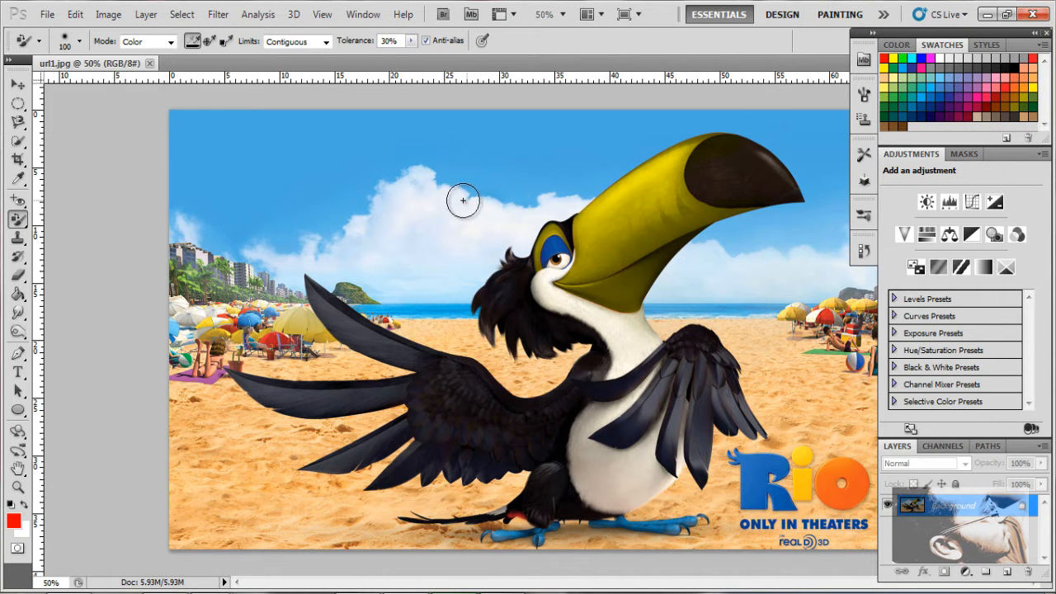
{"action": "left_click", "coordinate": [14, 522]}
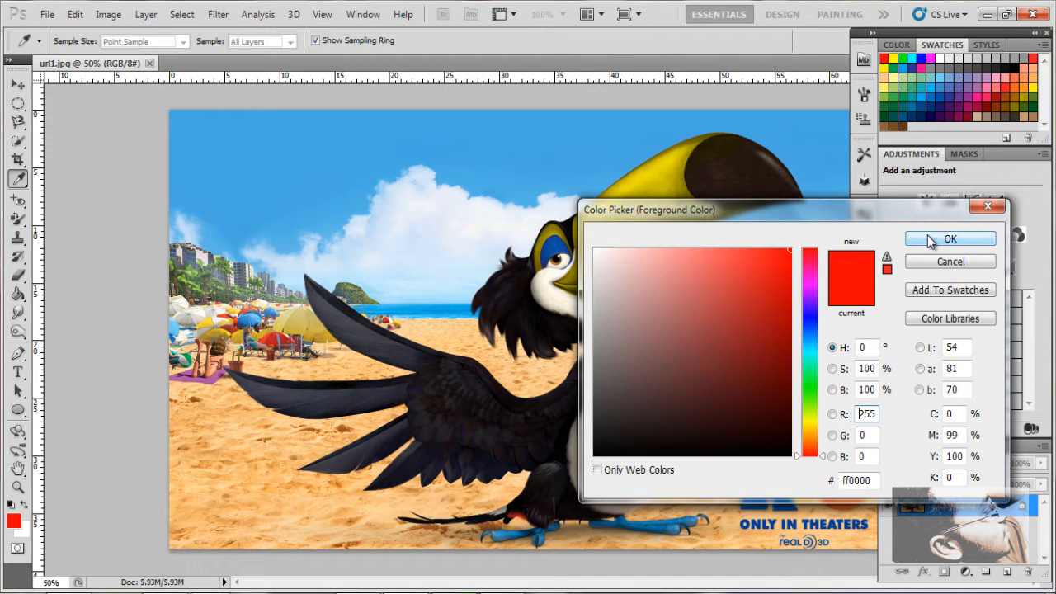
{"action": "left_click", "coordinate": [930, 240]}
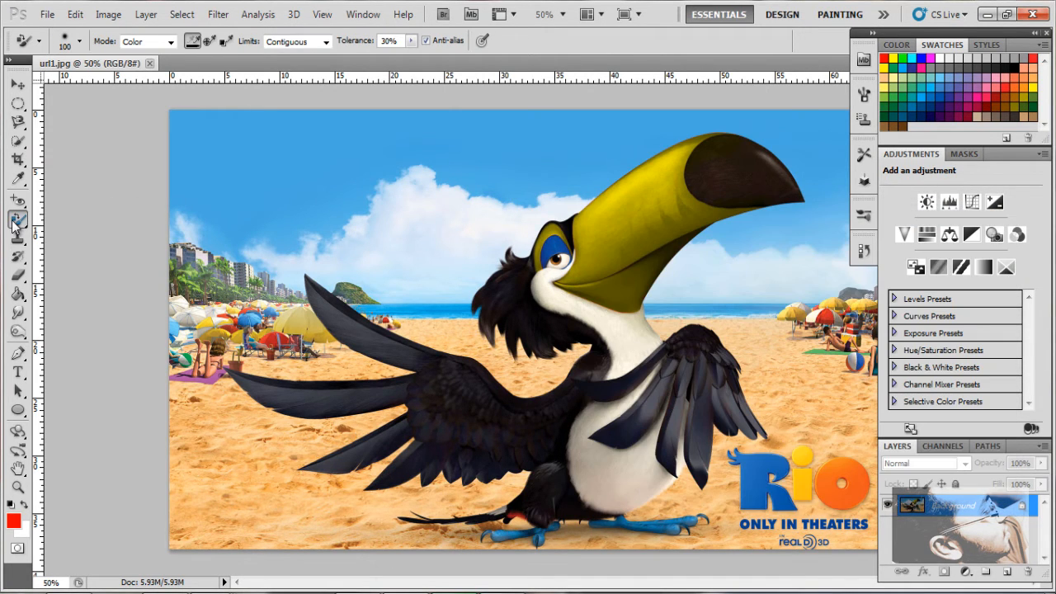
Recolor the middle of the toucan's yellow beak red with the Color Replacement Tool, leaving the outer edges unpainted
{"action": "left_click", "coordinate": [15, 221]}
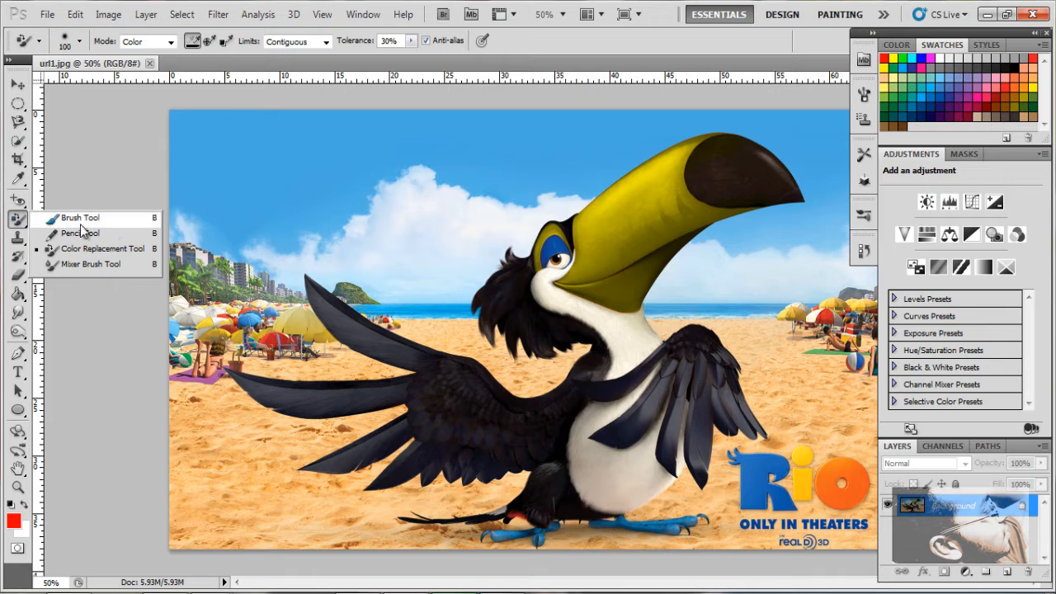
{"action": "left_click", "coordinate": [119, 252]}
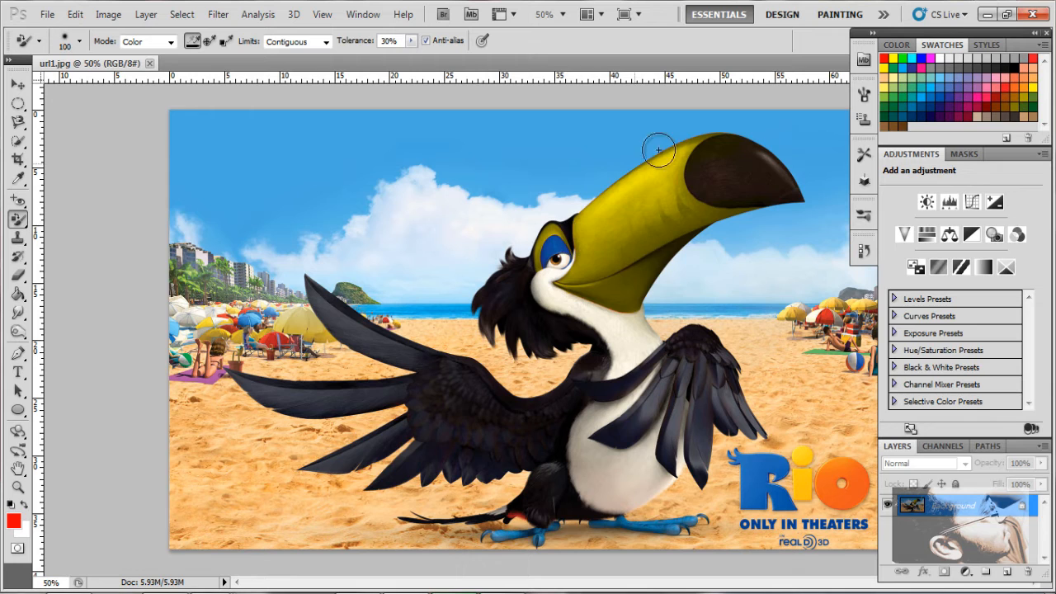
{"action": "left_click", "coordinate": [19, 487]}
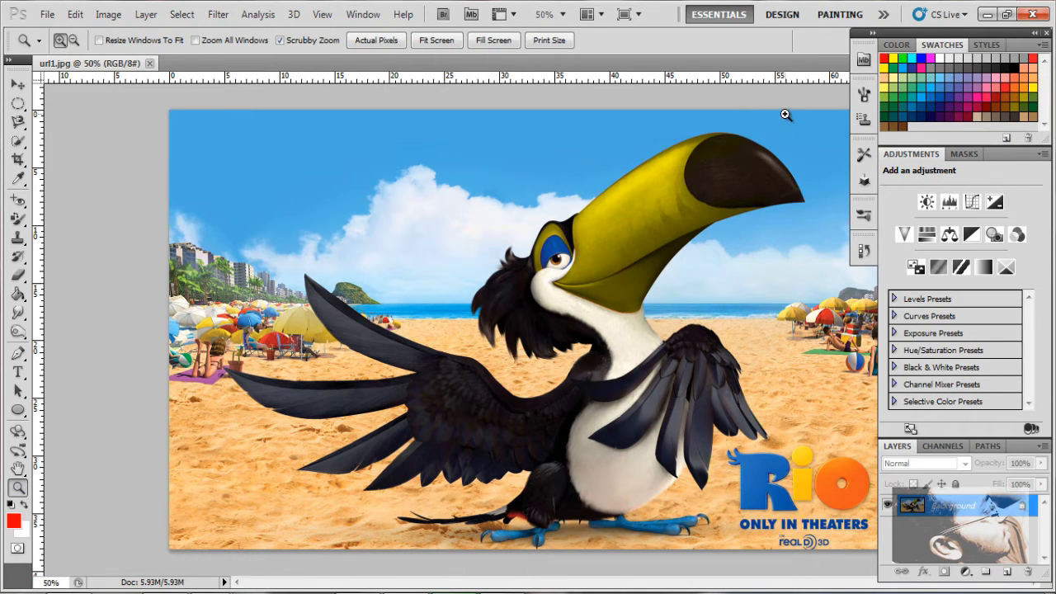
{"action": "left_click_drag", "start_coordinate": [713, 134], "coordinate": [438, 308]}
{"action": "left_click_drag", "start_coordinate": [512, 286], "coordinate": [535, 273]}
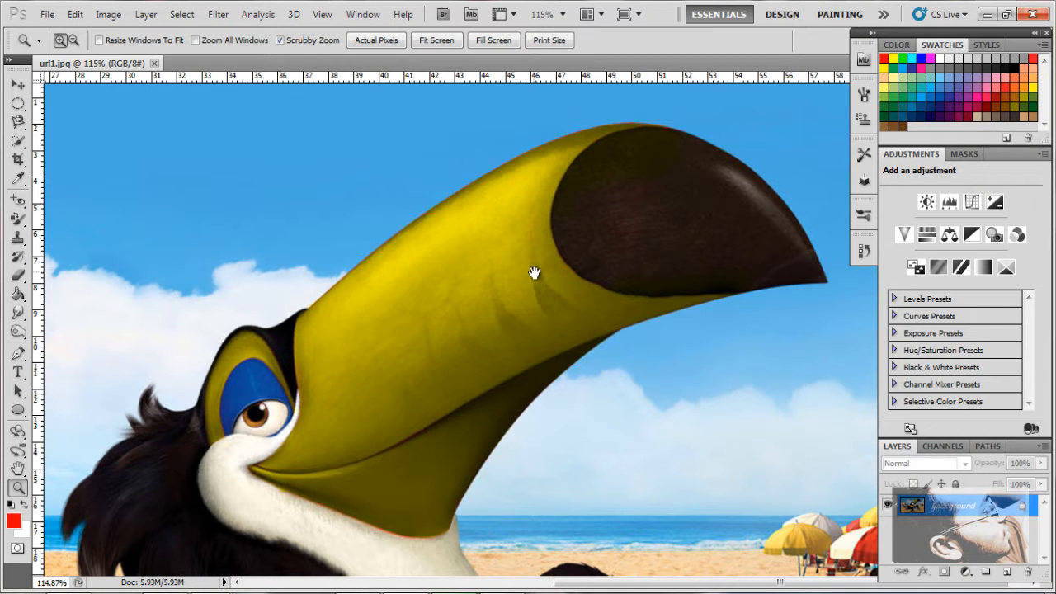
{"action": "left_click_drag", "start_coordinate": [508, 292], "coordinate": [543, 310]}
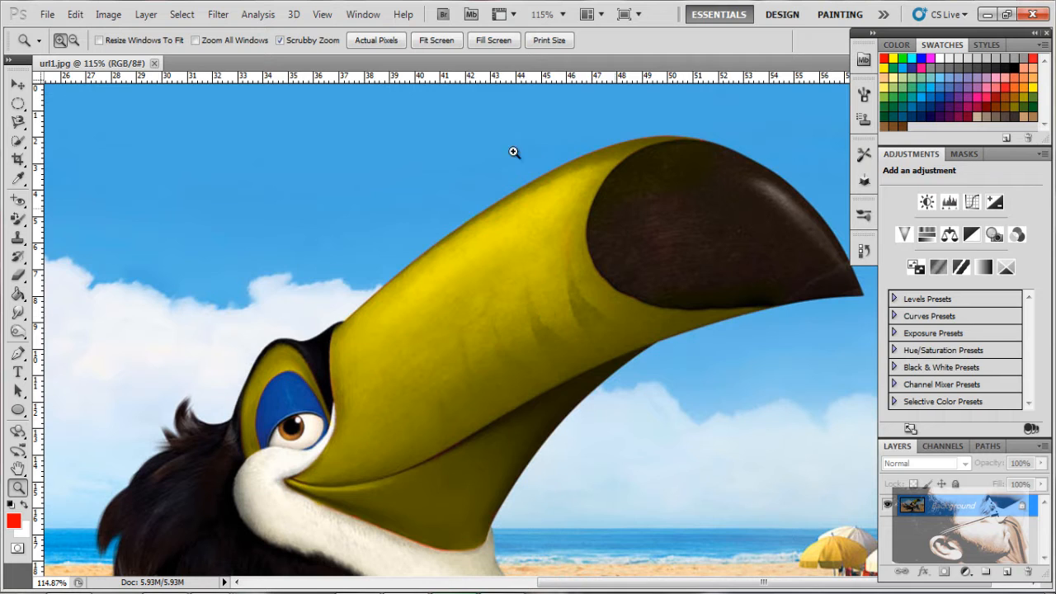
{"action": "left_click", "coordinate": [22, 221]}
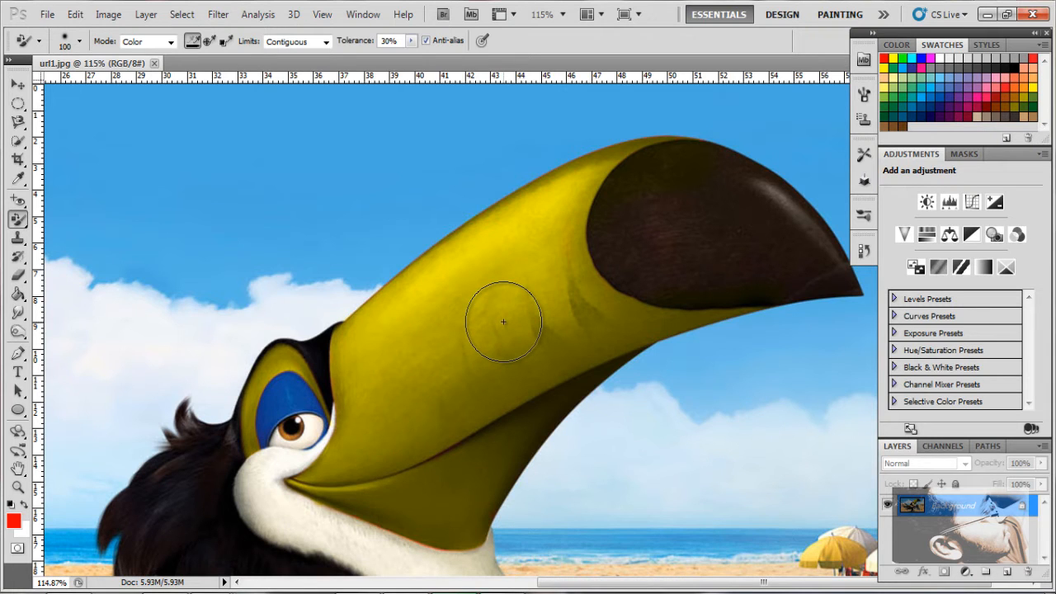
{"action": "mouse_move", "coordinate": [519, 282]}
{"action": "left_mouse_down"}
{"action": "mouse_move", "coordinate": [491, 278]}
{"action": "mouse_move", "coordinate": [444, 349]}
{"action": "mouse_move", "coordinate": [442, 361]}
{"action": "mouse_move", "coordinate": [479, 329]}
{"action": "mouse_move", "coordinate": [463, 367]}
{"action": "mouse_move", "coordinate": [496, 345]}
{"action": "mouse_move", "coordinate": [519, 359]}
{"action": "mouse_move", "coordinate": [468, 400]}
{"action": "mouse_move", "coordinate": [503, 377]}
{"action": "mouse_move", "coordinate": [486, 403]}
{"action": "mouse_move", "coordinate": [548, 359]}
{"action": "mouse_move", "coordinate": [481, 422]}
{"action": "mouse_move", "coordinate": [497, 400]}
{"action": "mouse_move", "coordinate": [432, 444]}
{"action": "mouse_move", "coordinate": [398, 446]}
{"action": "mouse_move", "coordinate": [416, 422]}
{"action": "mouse_move", "coordinate": [414, 359]}
{"action": "mouse_move", "coordinate": [393, 387]}
{"action": "mouse_move", "coordinate": [456, 304]}
{"action": "mouse_move", "coordinate": [391, 365]}
{"action": "mouse_move", "coordinate": [437, 308]}
{"action": "mouse_move", "coordinate": [515, 245]}
{"action": "mouse_move", "coordinate": [535, 321]}
{"action": "mouse_move", "coordinate": [564, 328]}
{"action": "mouse_move", "coordinate": [560, 306]}
{"action": "mouse_move", "coordinate": [579, 334]}
{"action": "mouse_move", "coordinate": [401, 391]}
{"action": "mouse_move", "coordinate": [391, 424]}
{"action": "mouse_move", "coordinate": [417, 442]}
{"action": "mouse_move", "coordinate": [505, 425]}
{"action": "mouse_move", "coordinate": [526, 405]}
{"action": "mouse_move", "coordinate": [452, 483]}
{"action": "mouse_move", "coordinate": [421, 480]}
{"action": "mouse_move", "coordinate": [396, 452]}
{"action": "mouse_move", "coordinate": [446, 333]}
{"action": "mouse_move", "coordinate": [406, 357]}
{"action": "mouse_move", "coordinate": [385, 337]}
{"action": "mouse_move", "coordinate": [369, 339]}
{"action": "mouse_move", "coordinate": [516, 237]}
{"action": "mouse_move", "coordinate": [526, 277]}
{"action": "left_mouse_up"}
{"action": "key", "text": "bracketleft"}
{"action": "key", "text": "bracketleft"}
{"action": "key", "text": "bracketleft"}
{"action": "key", "text": "bracketleft"}
{"action": "mouse_move", "coordinate": [523, 236]}
{"action": "left_mouse_down"}
{"action": "mouse_move", "coordinate": [567, 183]}
{"action": "mouse_move", "coordinate": [519, 228]}
{"action": "mouse_move", "coordinate": [544, 217]}
{"action": "mouse_move", "coordinate": [568, 278]}
{"action": "mouse_move", "coordinate": [569, 224]}
{"action": "mouse_move", "coordinate": [570, 279]}
{"action": "mouse_move", "coordinate": [590, 306]}
{"action": "mouse_move", "coordinate": [652, 321]}
{"action": "mouse_move", "coordinate": [577, 333]}
{"action": "mouse_move", "coordinate": [601, 302]}
{"action": "mouse_move", "coordinate": [593, 285]}
{"action": "mouse_move", "coordinate": [618, 300]}
{"action": "mouse_move", "coordinate": [586, 259]}
{"action": "mouse_move", "coordinate": [594, 290]}
{"action": "left_mouse_up"}
Recolor the beak's lower edge beneath the black tip and the mouth corner red, using brush sizes 25 and 30
{"action": "key", "text": "bracketleft"}
{"action": "key", "text": "bracketleft"}
{"action": "key", "text": "bracketleft"}
{"action": "key", "text": "bracketleft"}
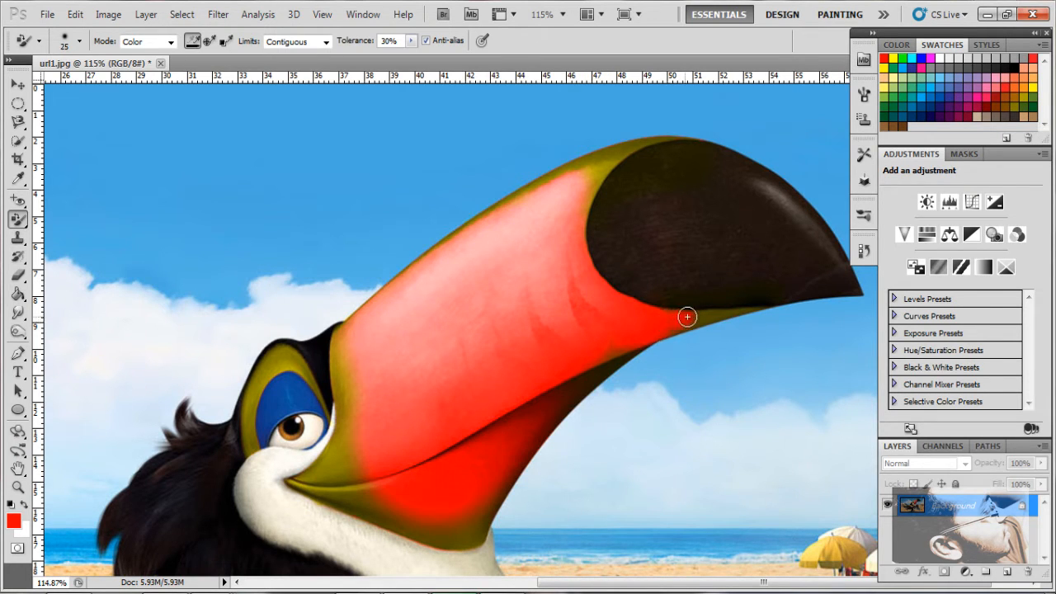
{"action": "mouse_move", "coordinate": [704, 315]}
{"action": "left_mouse_down"}
{"action": "mouse_move", "coordinate": [747, 308]}
{"action": "mouse_move", "coordinate": [700, 324]}
{"action": "left_mouse_up"}
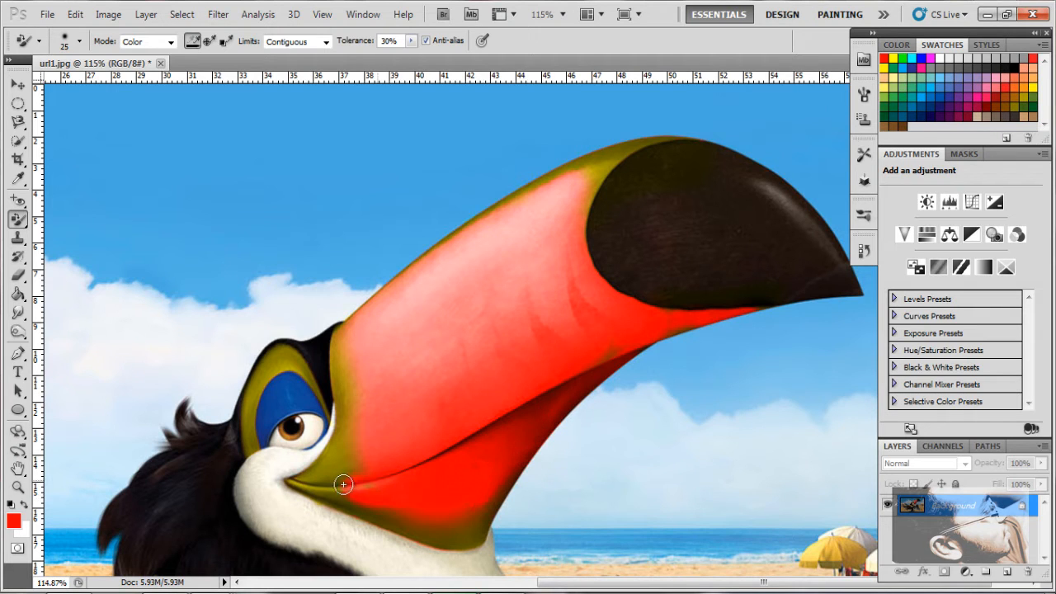
{"action": "key", "text": "bracketright"}
{"action": "mouse_move", "coordinate": [342, 476]}
{"action": "left_mouse_down"}
{"action": "mouse_move", "coordinate": [363, 457]}
{"action": "mouse_move", "coordinate": [338, 485]}
{"action": "mouse_move", "coordinate": [357, 446]}
{"action": "mouse_move", "coordinate": [341, 455]}
{"action": "mouse_move", "coordinate": [361, 434]}
{"action": "mouse_move", "coordinate": [348, 342]}
{"action": "mouse_move", "coordinate": [348, 436]}
{"action": "mouse_move", "coordinate": [327, 457]}
{"action": "mouse_move", "coordinate": [442, 478]}
{"action": "mouse_move", "coordinate": [505, 462]}
{"action": "mouse_move", "coordinate": [461, 512]}
{"action": "mouse_move", "coordinate": [422, 513]}
{"action": "mouse_move", "coordinate": [480, 505]}
{"action": "mouse_move", "coordinate": [464, 529]}
{"action": "mouse_move", "coordinate": [430, 536]}
{"action": "mouse_move", "coordinate": [344, 501]}
{"action": "mouse_move", "coordinate": [419, 516]}
{"action": "mouse_move", "coordinate": [324, 491]}
{"action": "mouse_move", "coordinate": [347, 486]}
{"action": "mouse_move", "coordinate": [340, 483]}
{"action": "mouse_move", "coordinate": [316, 481]}
{"action": "mouse_move", "coordinate": [347, 489]}
{"action": "mouse_move", "coordinate": [295, 482]}
{"action": "mouse_move", "coordinate": [332, 495]}
{"action": "mouse_move", "coordinate": [319, 493]}
{"action": "mouse_move", "coordinate": [383, 493]}
{"action": "left_mouse_up"}
Recolor the beak's upper edge red up to the border of the black tip
{"action": "key", "text": "["}
{"action": "key", "text": "["}
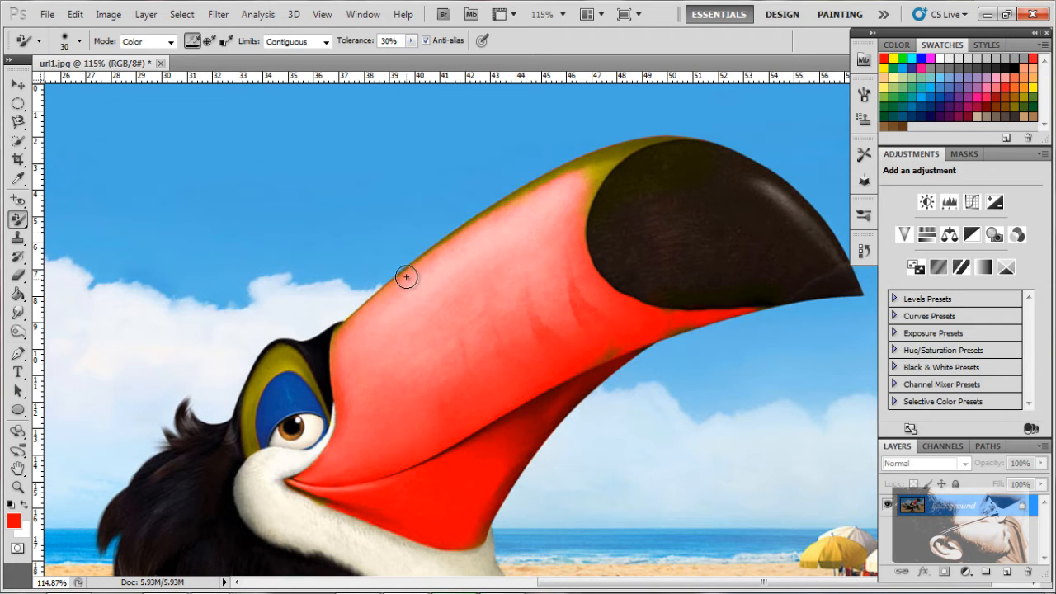
{"action": "mouse_move", "coordinate": [407, 276]}
{"action": "left_mouse_down"}
{"action": "mouse_move", "coordinate": [469, 224]}
{"action": "mouse_move", "coordinate": [541, 187]}
{"action": "mouse_move", "coordinate": [474, 222]}
{"action": "mouse_move", "coordinate": [511, 195]}
{"action": "mouse_move", "coordinate": [549, 179]}
{"action": "mouse_move", "coordinate": [558, 187]}
{"action": "mouse_move", "coordinate": [600, 157]}
{"action": "mouse_move", "coordinate": [558, 179]}
{"action": "mouse_move", "coordinate": [596, 165]}
{"action": "mouse_move", "coordinate": [580, 211]}
{"action": "left_mouse_up"}
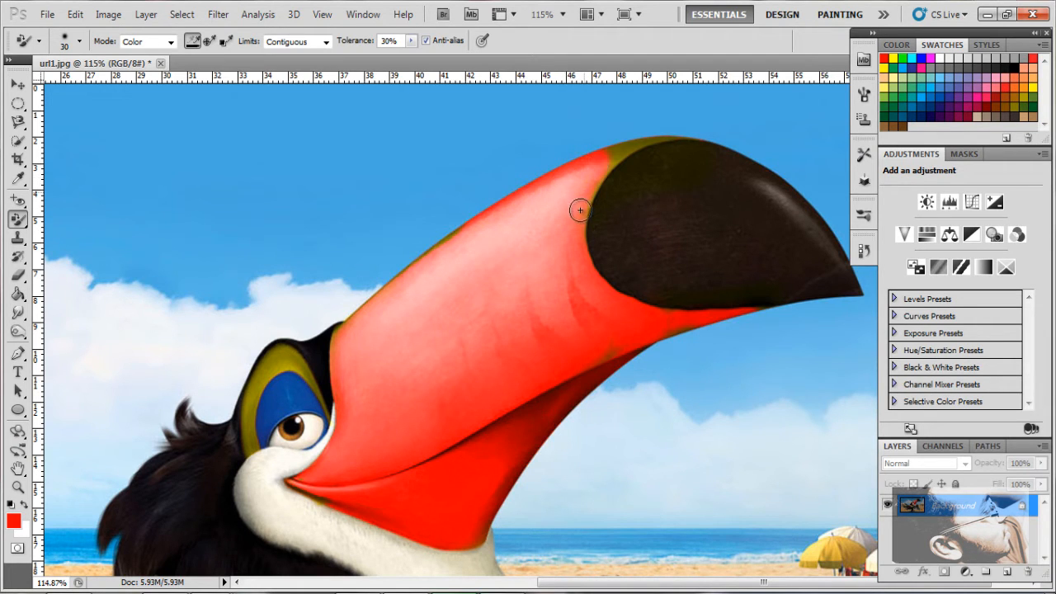
{"action": "mouse_move", "coordinate": [628, 149]}
{"action": "left_mouse_down"}
{"action": "mouse_move", "coordinate": [596, 162]}
{"action": "mouse_move", "coordinate": [632, 143]}
{"action": "left_mouse_up"}
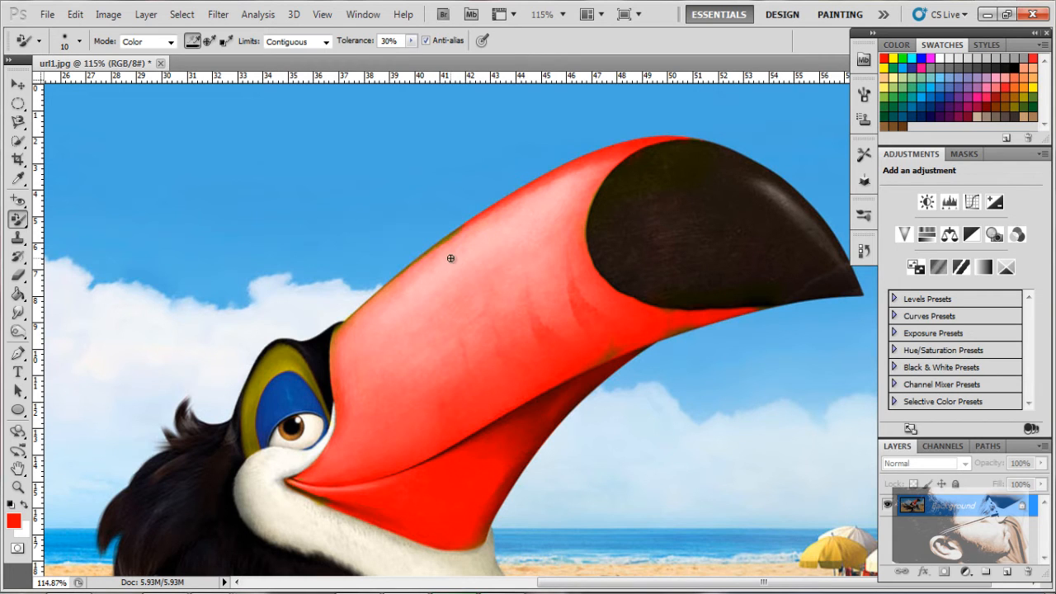
Recolor the thin yellow rim left along the beak's upper edge red with the size 10 brush
{"action": "left_click", "coordinate": [17, 487]}
{"action": "left_click_drag", "start_coordinate": [351, 209], "coordinate": [443, 233]}
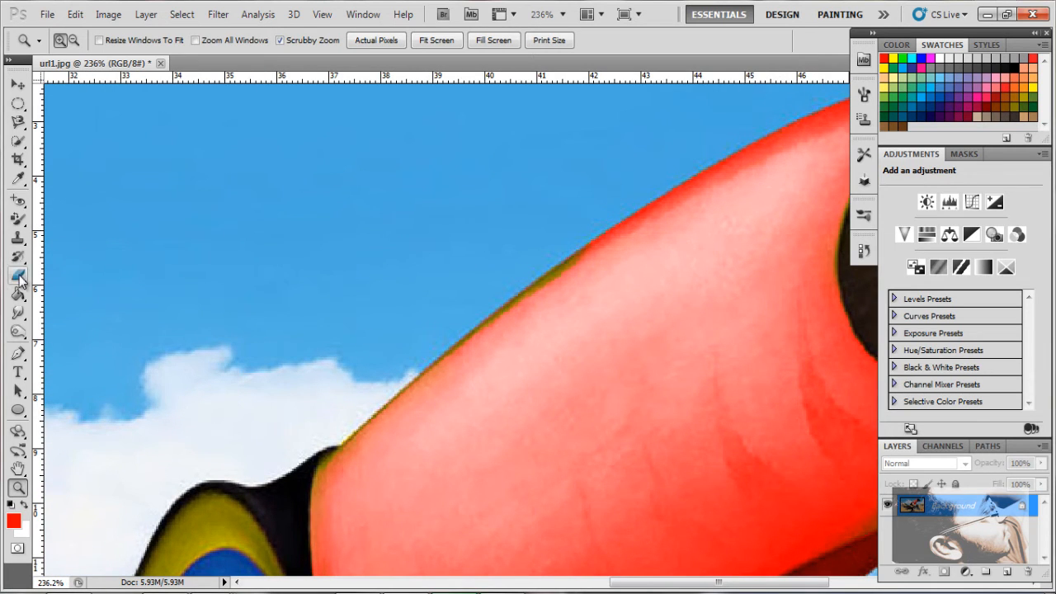
{"action": "left_click", "coordinate": [18, 219]}
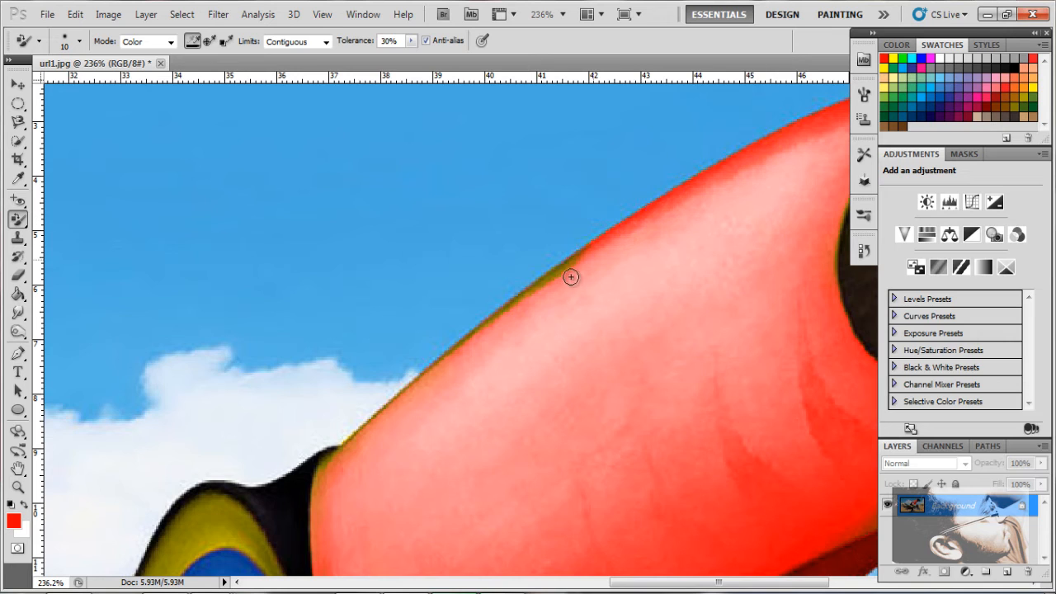
{"action": "mouse_move", "coordinate": [586, 259]}
{"action": "left_mouse_down"}
{"action": "mouse_move", "coordinate": [548, 283]}
{"action": "mouse_move", "coordinate": [591, 252]}
{"action": "mouse_move", "coordinate": [452, 353]}
{"action": "left_mouse_up"}
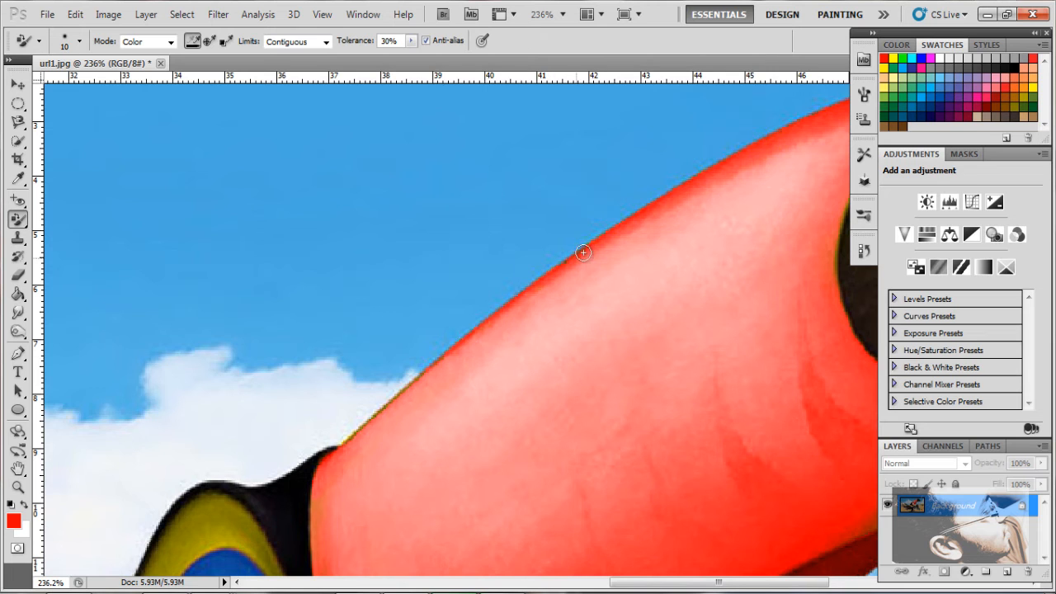
{"action": "left_click_drag", "start_coordinate": [709, 234], "coordinate": [396, 106]}
{"action": "mouse_move", "coordinate": [303, 448]}
{"action": "left_mouse_down"}
{"action": "mouse_move", "coordinate": [471, 344]}
{"action": "mouse_move", "coordinate": [356, 371]}
{"action": "mouse_move", "coordinate": [578, 438]}
{"action": "mouse_move", "coordinate": [468, 485]}
{"action": "left_mouse_up"}
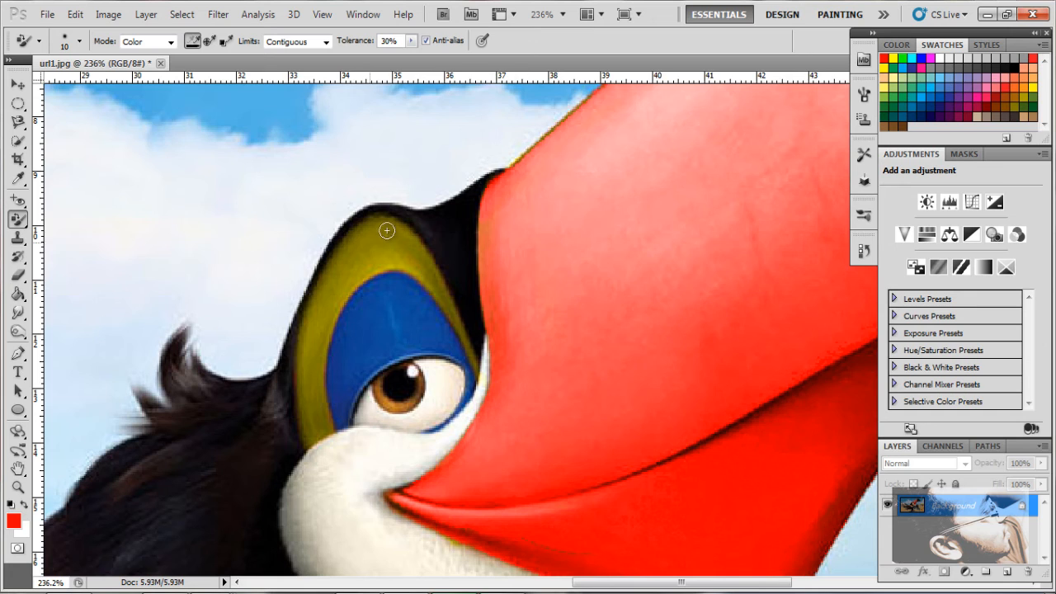
{"action": "mouse_move", "coordinate": [372, 236]}
{"action": "left_mouse_down"}
{"action": "mouse_move", "coordinate": [310, 304]}
{"action": "mouse_move", "coordinate": [360, 248]}
{"action": "mouse_move", "coordinate": [289, 358]}
{"action": "mouse_move", "coordinate": [320, 315]}
{"action": "left_mouse_up"}
{"action": "key", "text": "ctrl+alt+z"}
{"action": "key", "text": "ctrl+alt+z"}
Recolor the yellow band around the toucan's eye red, using brush size 10 and size 5 for its narrow end
{"action": "mouse_move", "coordinate": [354, 253]}
{"action": "left_mouse_down"}
{"action": "mouse_move", "coordinate": [324, 306]}
{"action": "mouse_move", "coordinate": [350, 243]}
{"action": "mouse_move", "coordinate": [313, 321]}
{"action": "mouse_move", "coordinate": [337, 281]}
{"action": "mouse_move", "coordinate": [316, 397]}
{"action": "mouse_move", "coordinate": [315, 321]}
{"action": "mouse_move", "coordinate": [312, 382]}
{"action": "mouse_move", "coordinate": [308, 331]}
{"action": "mouse_move", "coordinate": [305, 376]}
{"action": "mouse_move", "coordinate": [303, 353]}
{"action": "mouse_move", "coordinate": [310, 436]}
{"action": "mouse_move", "coordinate": [323, 399]}
{"action": "mouse_move", "coordinate": [314, 443]}
{"action": "left_mouse_up"}
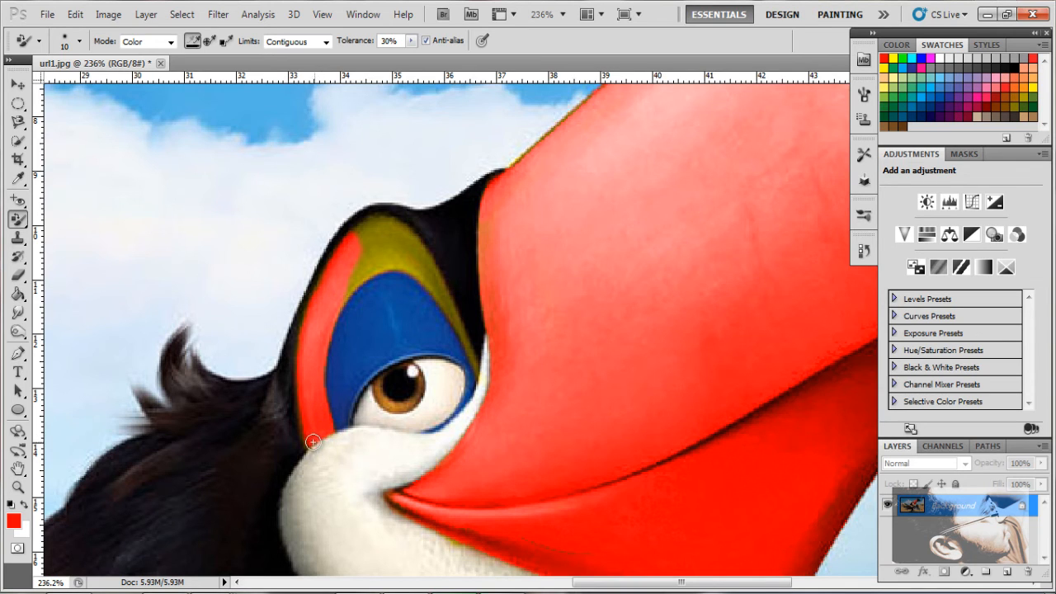
{"action": "mouse_move", "coordinate": [364, 223]}
{"action": "left_mouse_down"}
{"action": "mouse_move", "coordinate": [350, 261]}
{"action": "mouse_move", "coordinate": [382, 224]}
{"action": "mouse_move", "coordinate": [349, 241]}
{"action": "mouse_move", "coordinate": [381, 235]}
{"action": "mouse_move", "coordinate": [334, 295]}
{"action": "mouse_move", "coordinate": [356, 267]}
{"action": "mouse_move", "coordinate": [405, 250]}
{"action": "mouse_move", "coordinate": [386, 228]}
{"action": "mouse_move", "coordinate": [421, 262]}
{"action": "mouse_move", "coordinate": [389, 258]}
{"action": "mouse_move", "coordinate": [332, 294]}
{"action": "mouse_move", "coordinate": [376, 260]}
{"action": "mouse_move", "coordinate": [385, 259]}
{"action": "mouse_move", "coordinate": [364, 270]}
{"action": "mouse_move", "coordinate": [403, 260]}
{"action": "mouse_move", "coordinate": [441, 288]}
{"action": "mouse_move", "coordinate": [419, 268]}
{"action": "mouse_move", "coordinate": [424, 277]}
{"action": "mouse_move", "coordinate": [423, 257]}
{"action": "mouse_move", "coordinate": [441, 297]}
{"action": "left_mouse_up"}
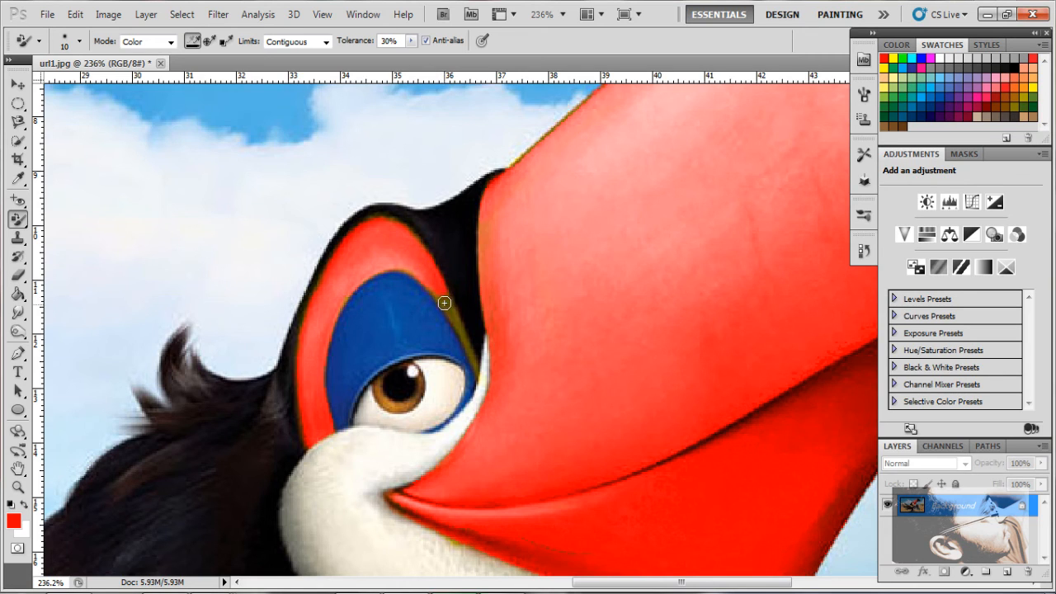
{"action": "key", "text": "bracketleft"}
{"action": "key", "text": "bracketleft"}
{"action": "key", "text": "bracketleft"}
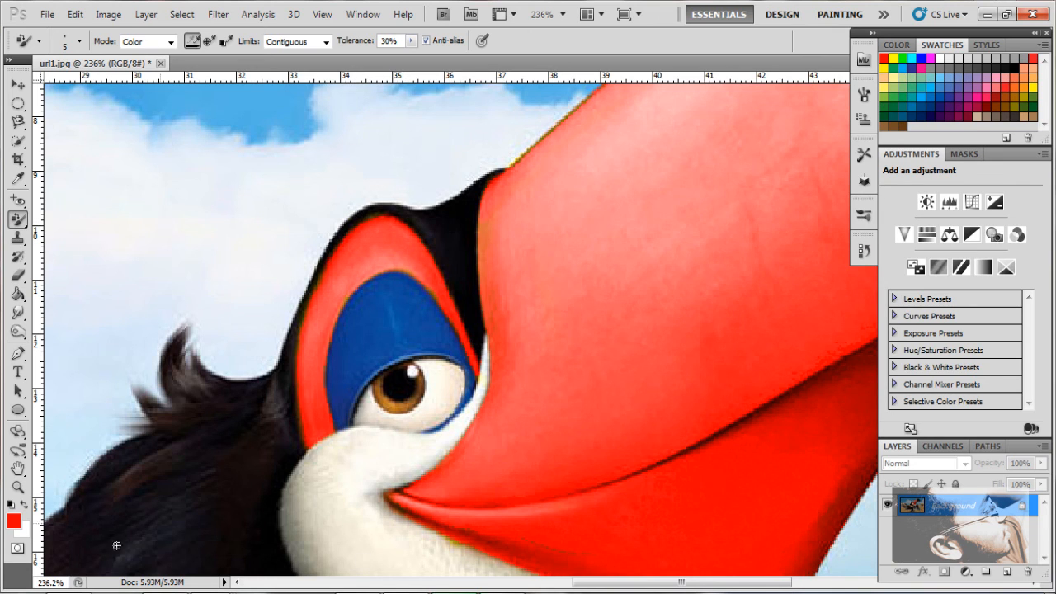
{"action": "left_click", "coordinate": [18, 487]}
{"action": "left_click_drag", "start_coordinate": [651, 346], "coordinate": [566, 458]}
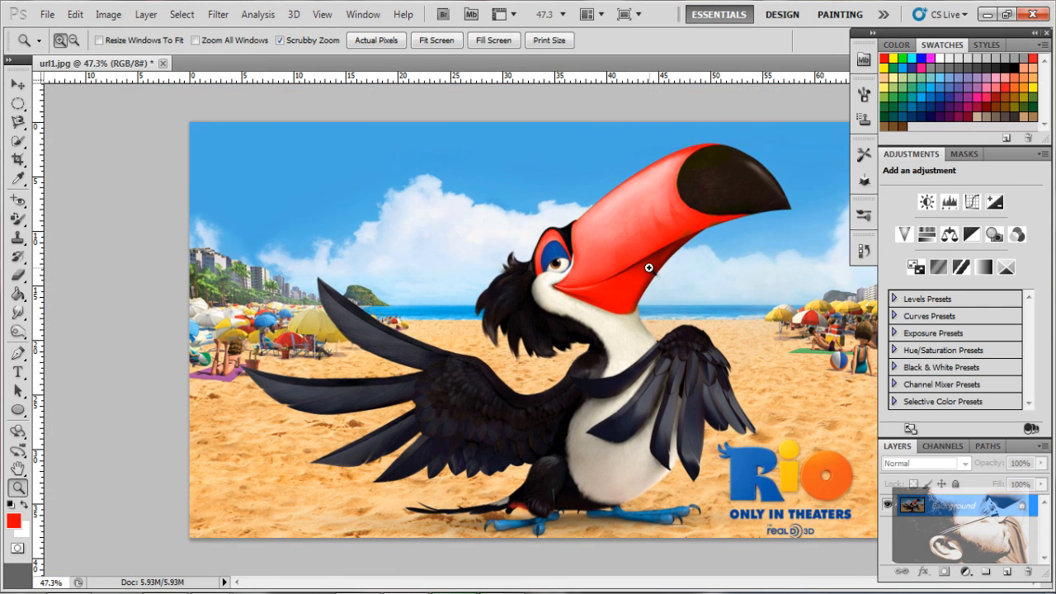